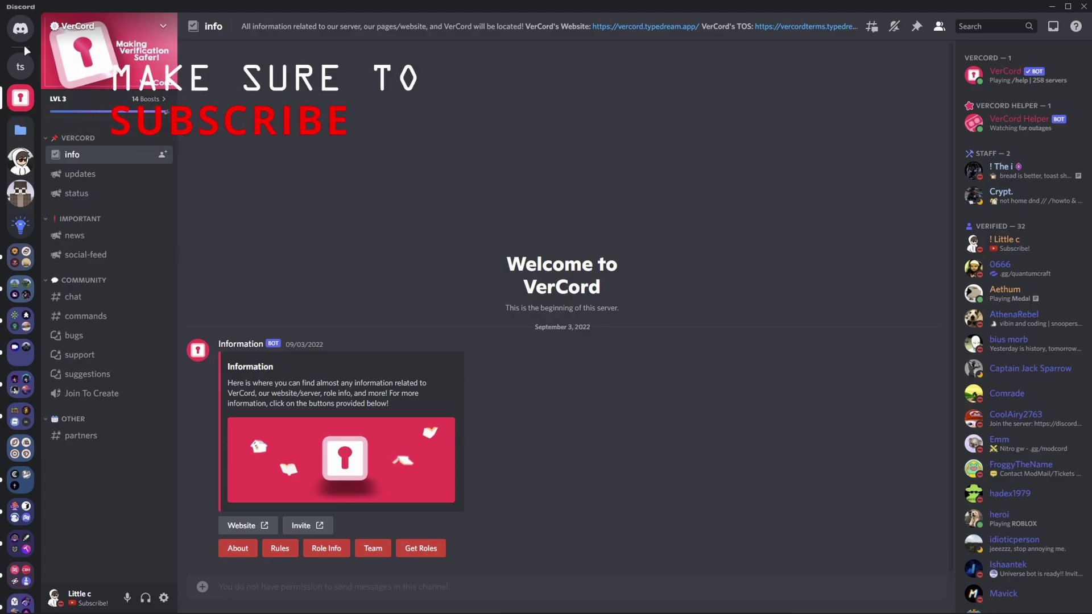
- Go to #subscribe in the test server and view VerCord's member profile
click(21, 65)
click(1004, 99)
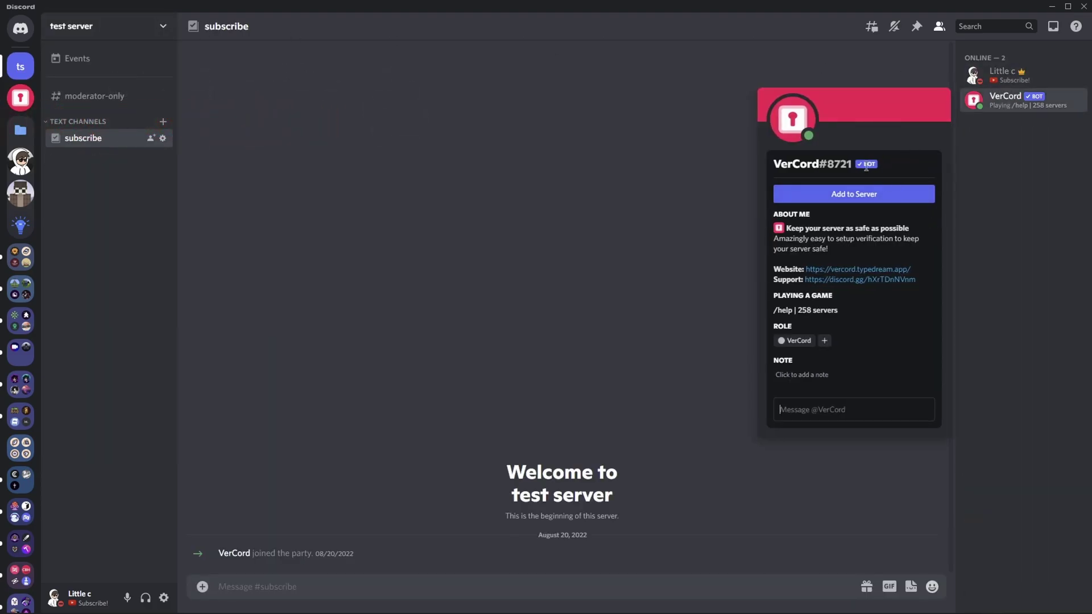
- Close VerCord's profile and begin VerCord's /setupcaptcha with message-channel set to #subscribe
click(393, 279)
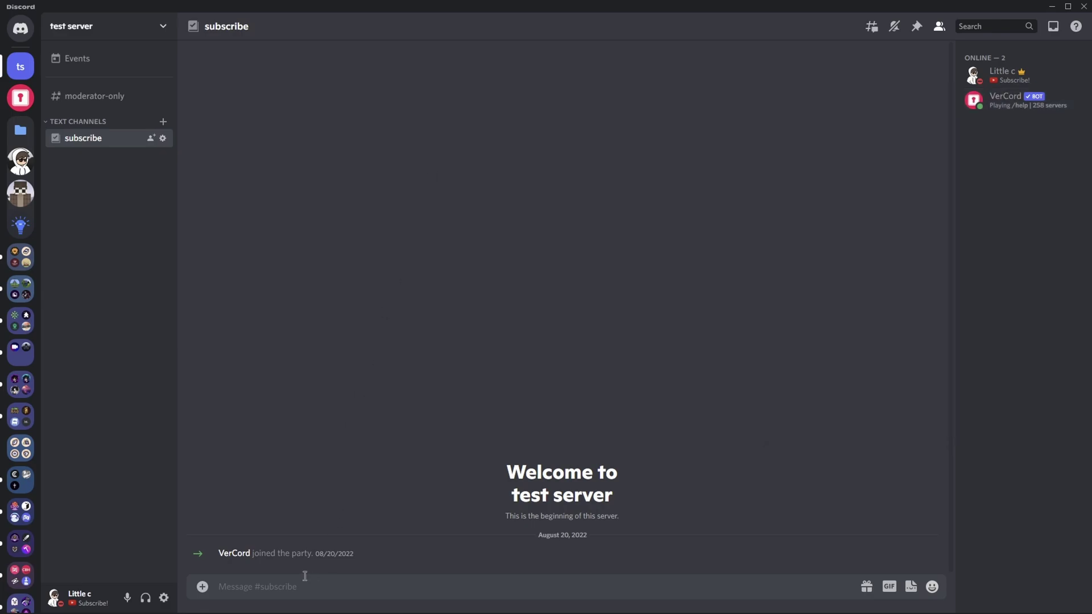
text(/)
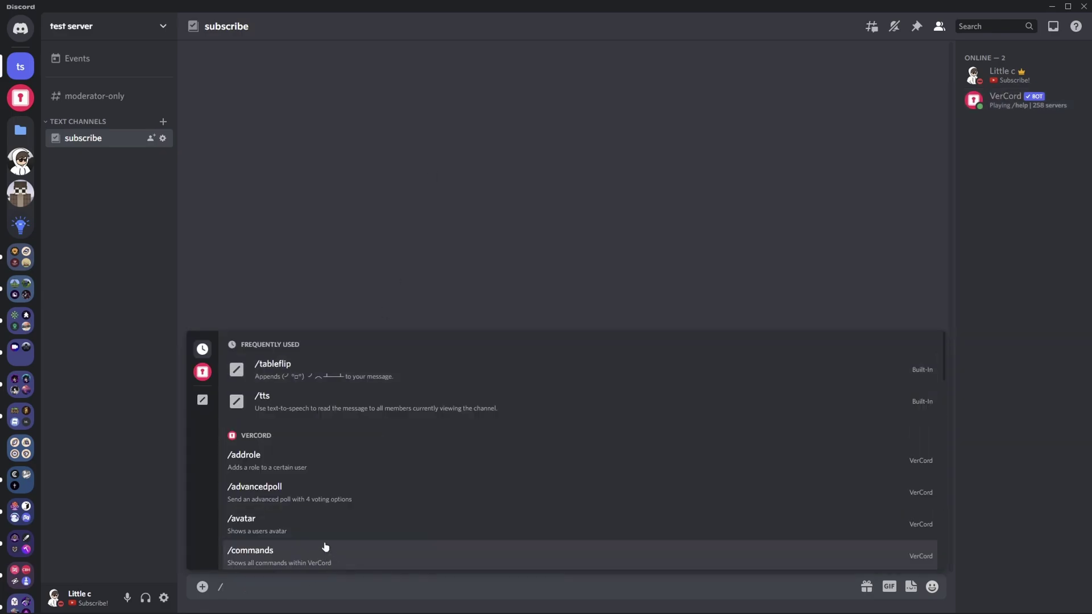
click(201, 371)
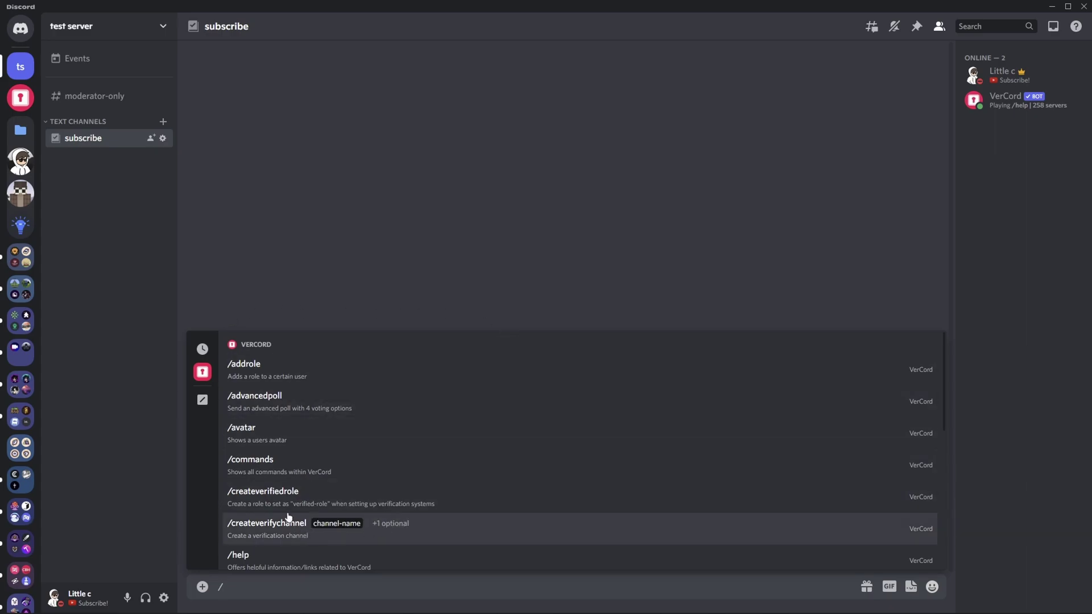
scroll(284, 478, down, 3)
scroll(290, 461, down, 2)
scroll(303, 506, down, 2)
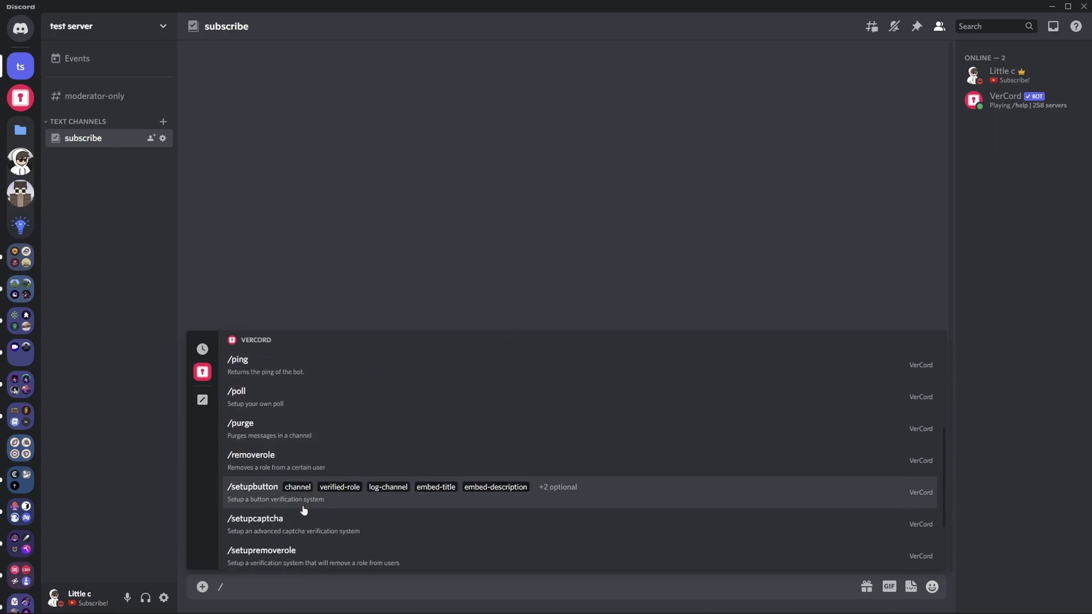
click(267, 530)
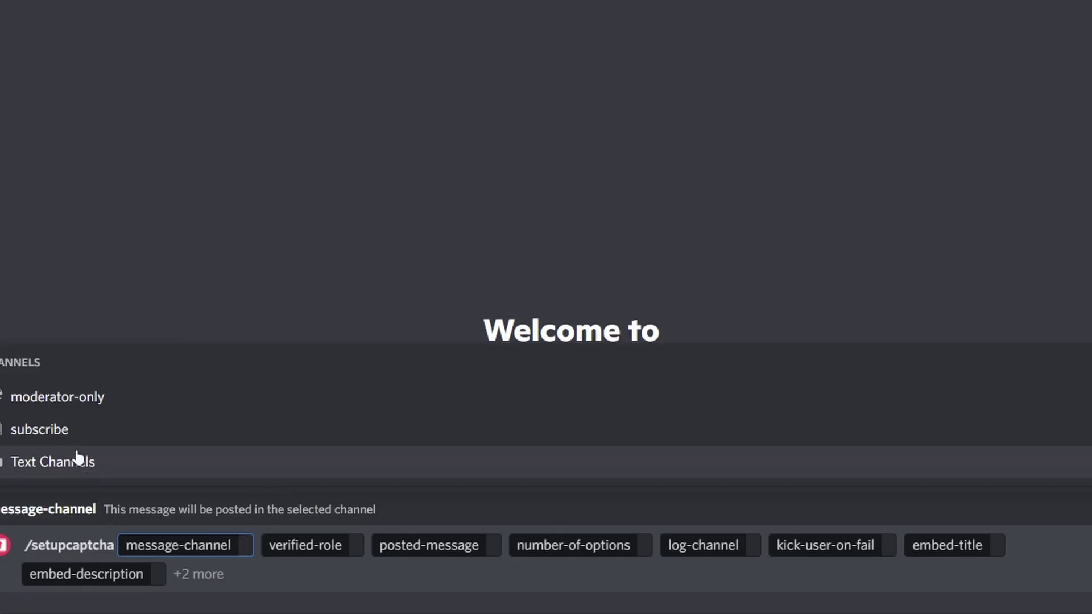
click(77, 435)
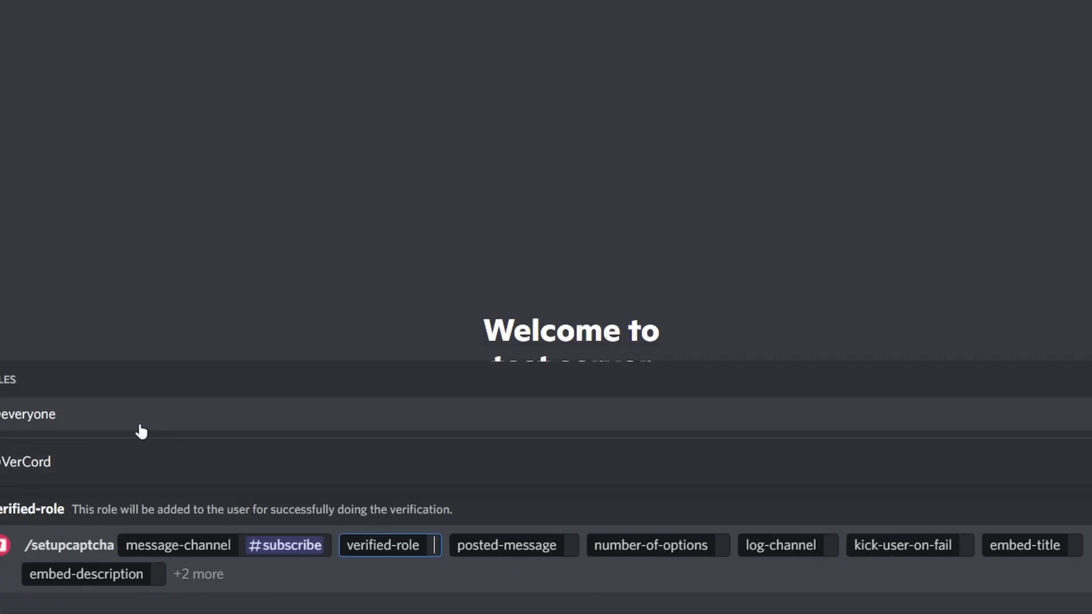
- Add a blue role named Verified in Server Settings > Roles, reviewing its permissions
key(Escape)
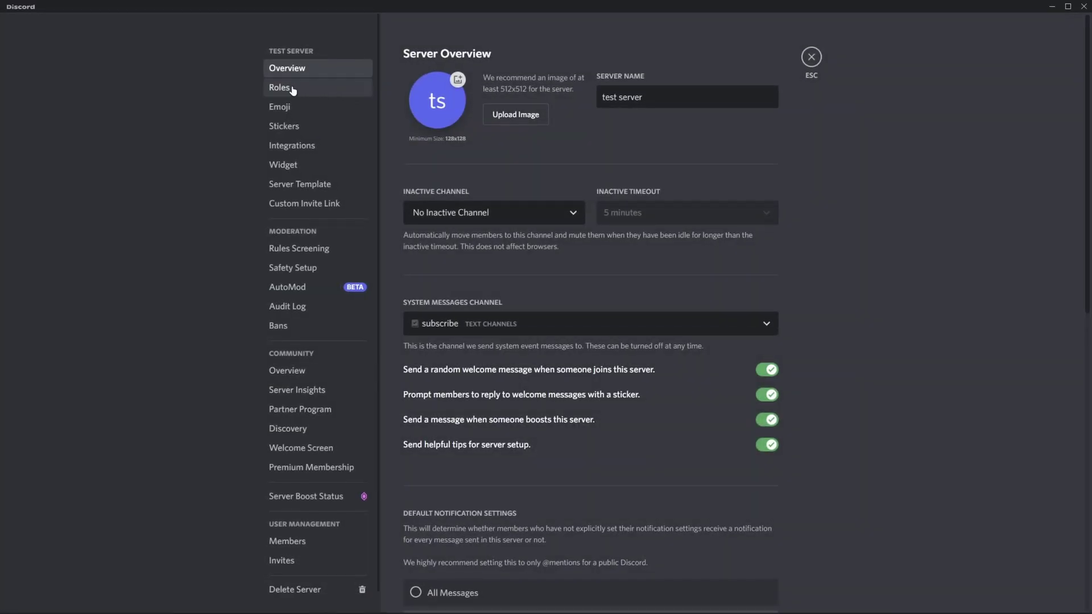
click(306, 88)
click(753, 165)
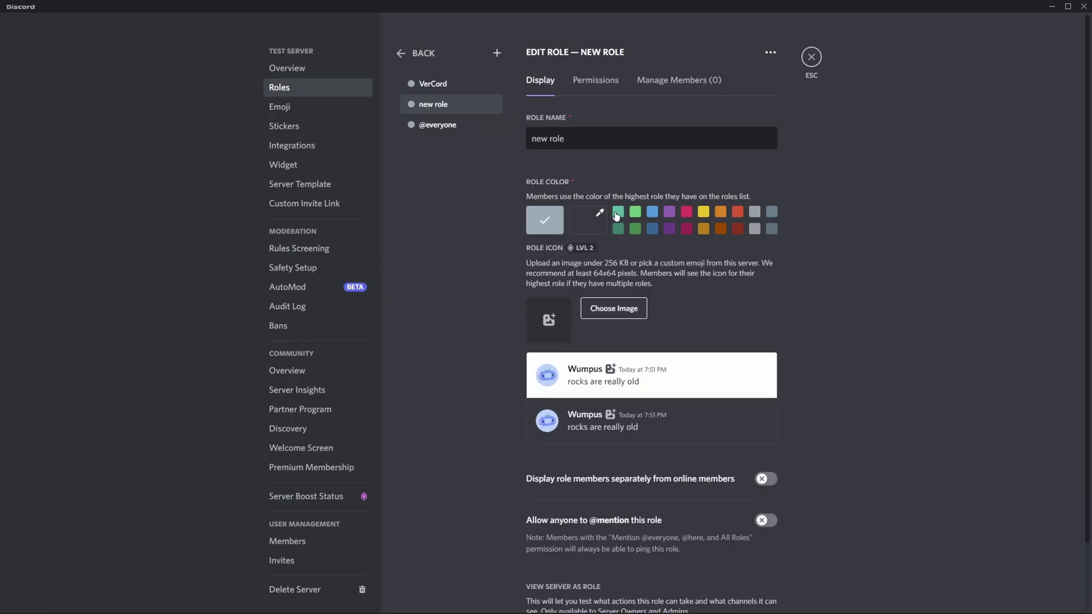
key(ctrl+a)
key(BackSpace)
text(Ver)
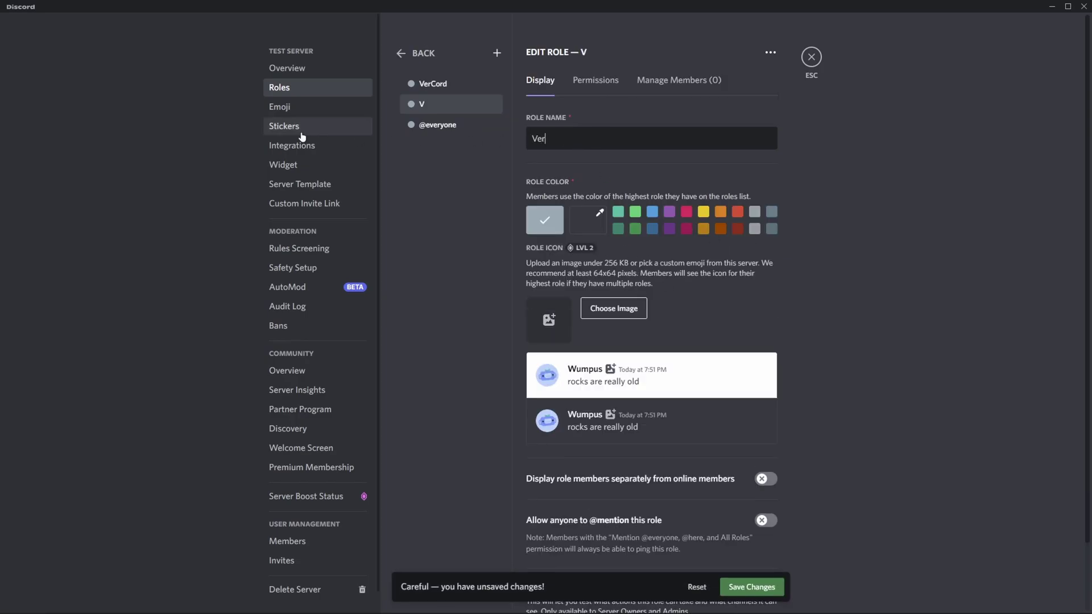
text(ified)
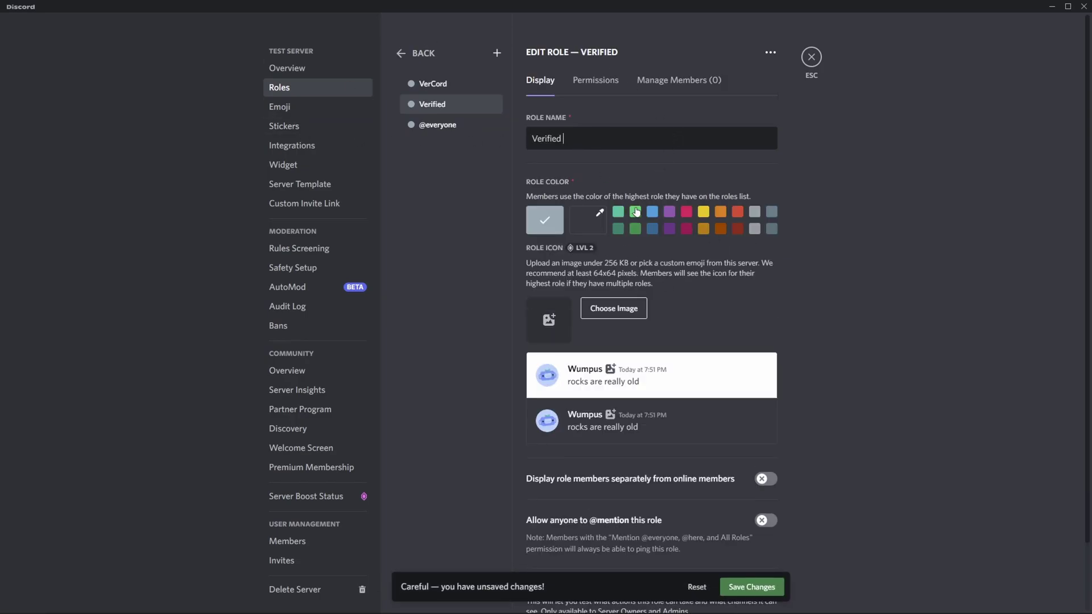
click(652, 211)
click(596, 79)
click(540, 79)
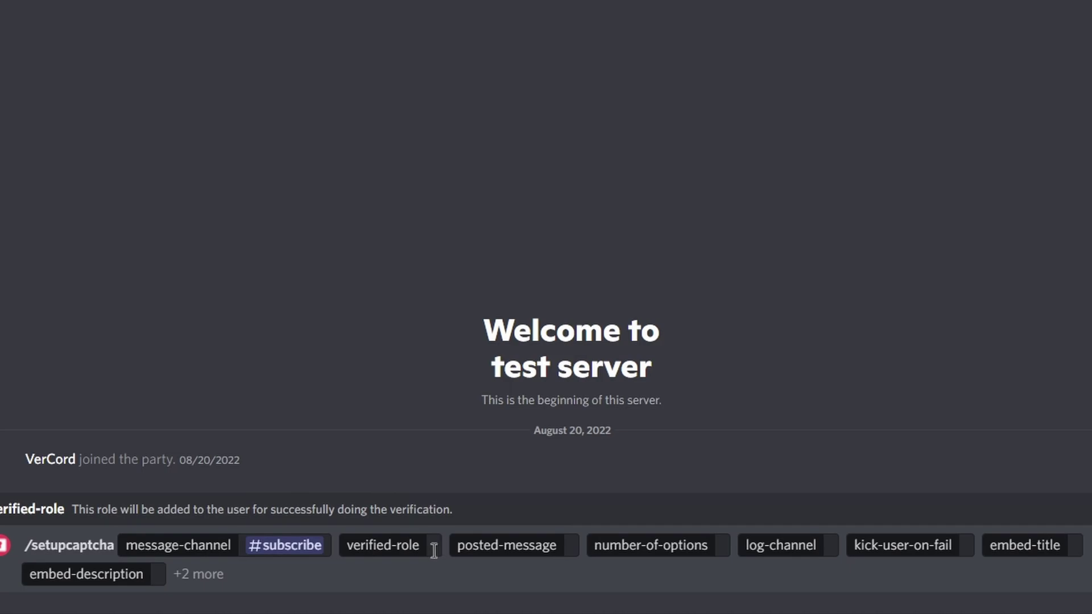
click(432, 546)
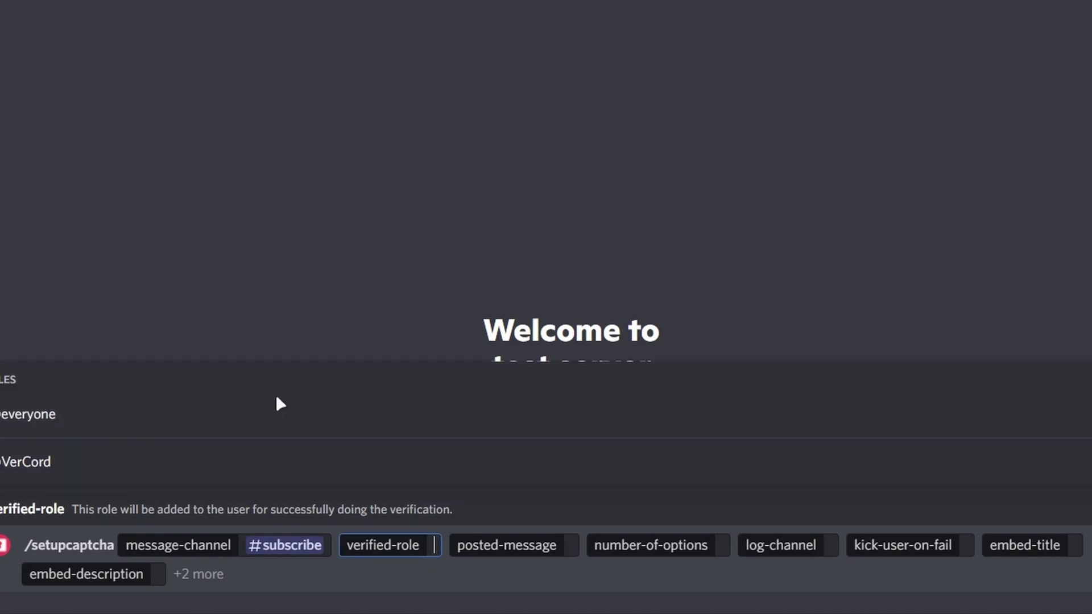
text(@)
click(190, 465)
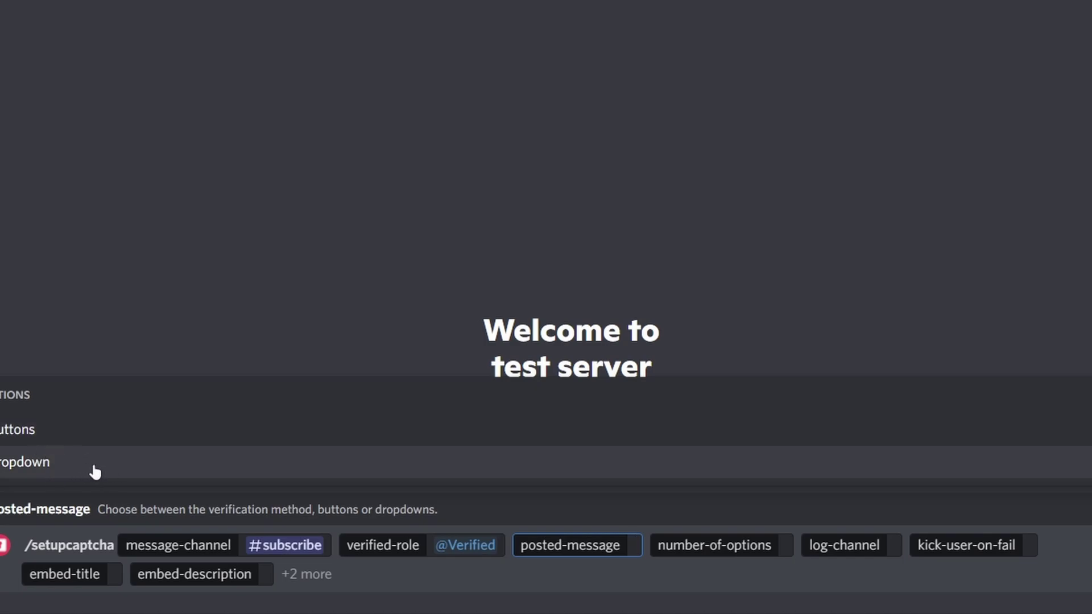
click(99, 464)
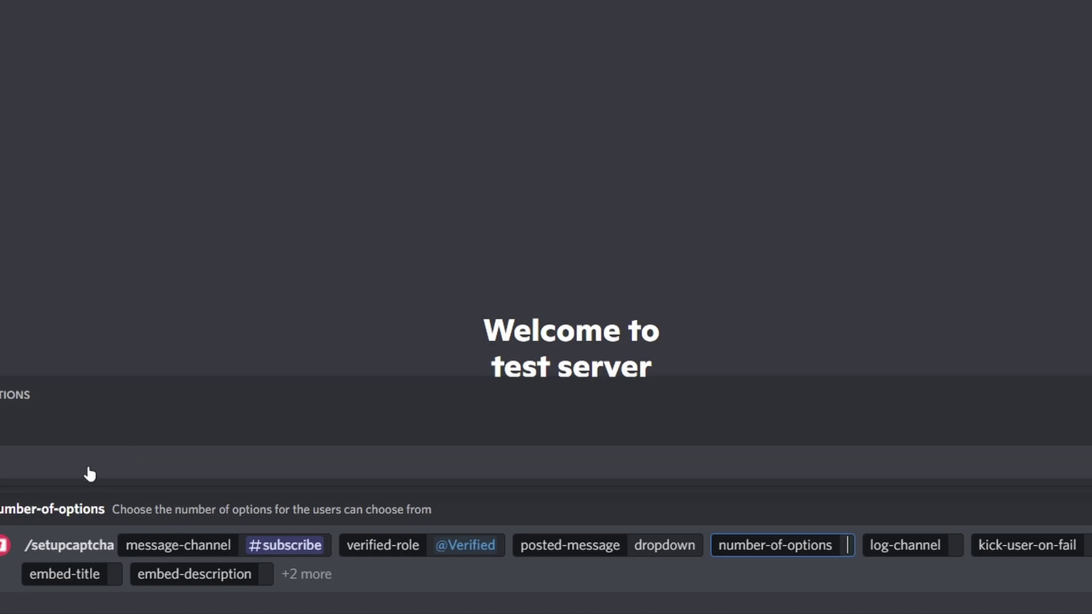
click(90, 440)
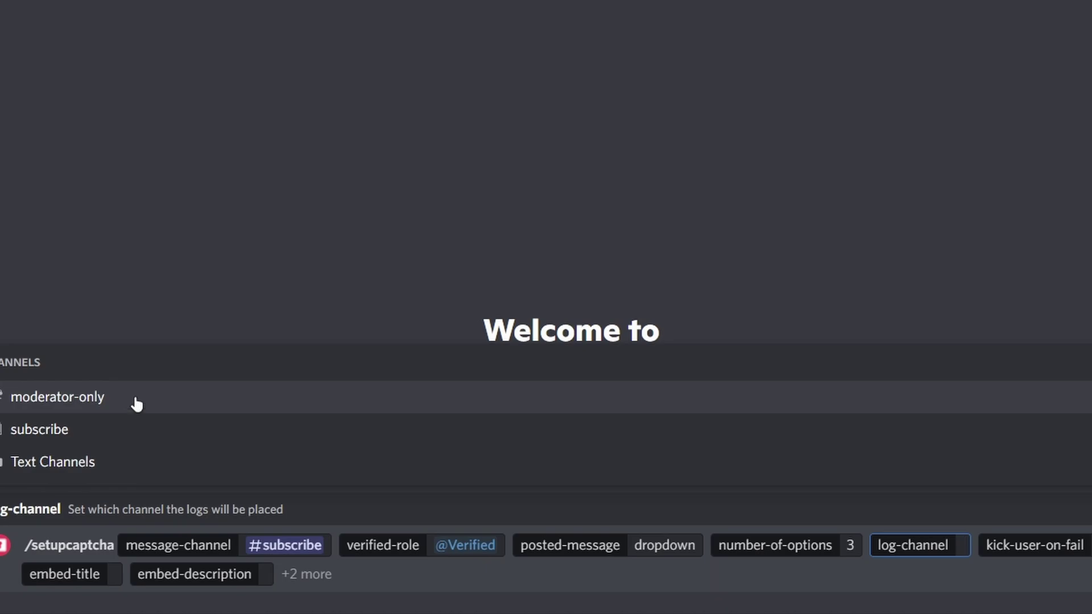
click(137, 404)
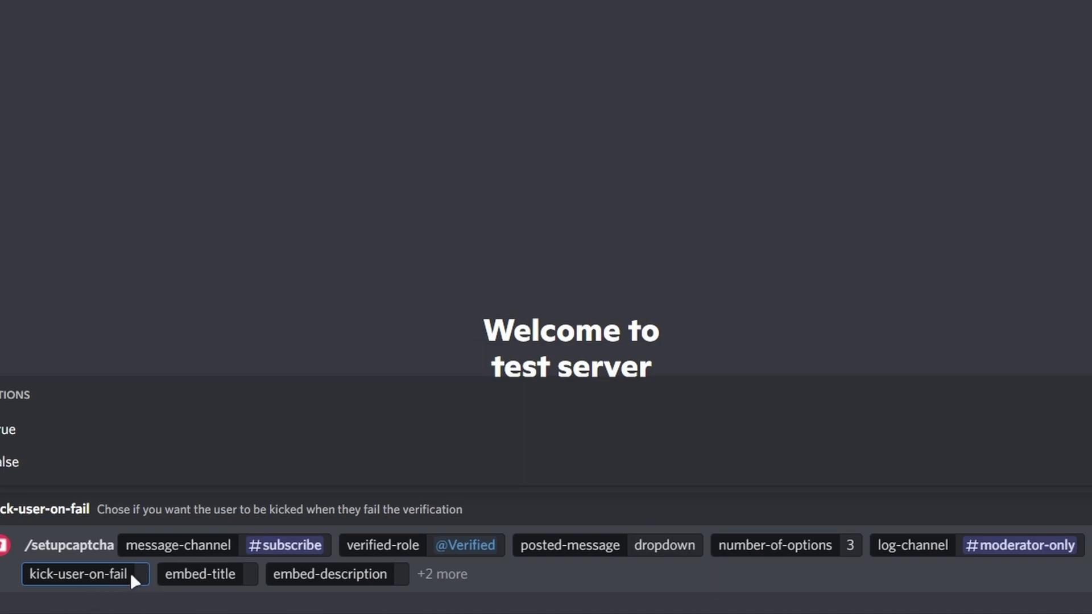
- Set kick-user-on-fail False, fill embed title, description and footer, and leave embed-image empty
click(44, 464)
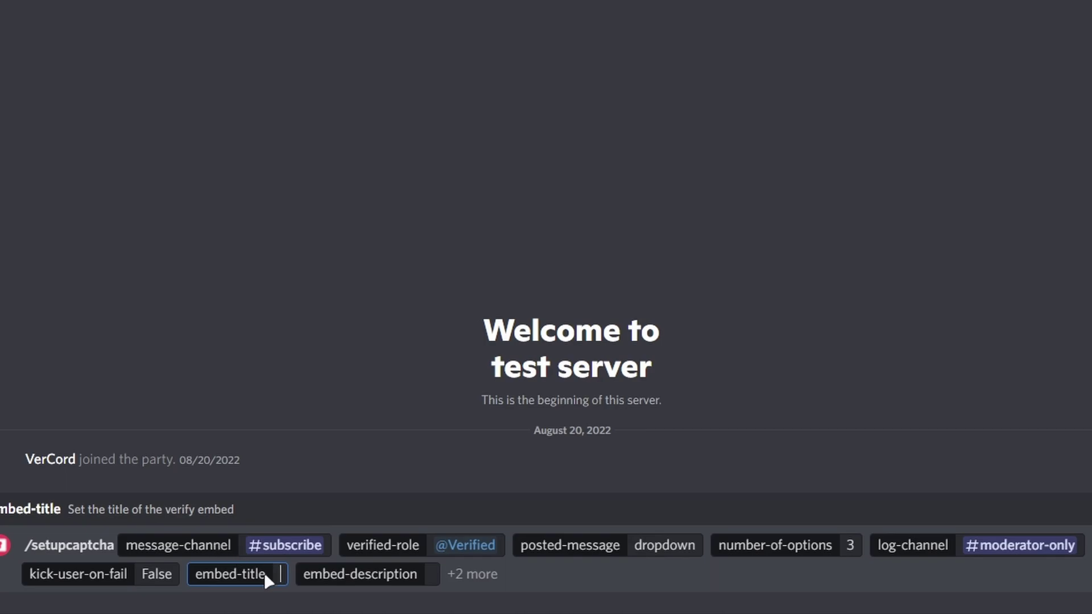
text(Embed Tit)
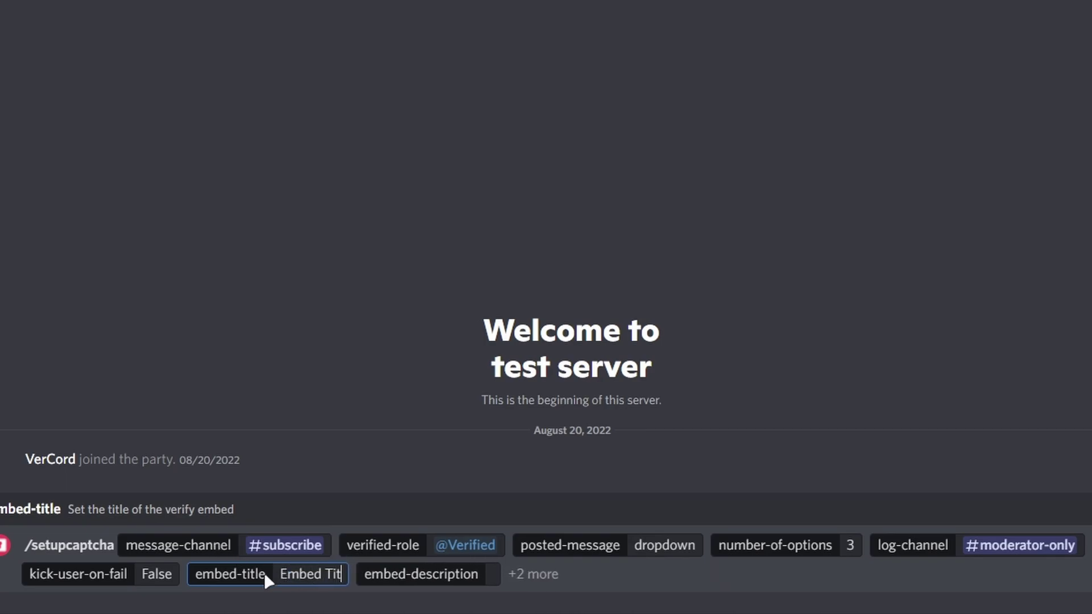
text(le)
click(507, 576)
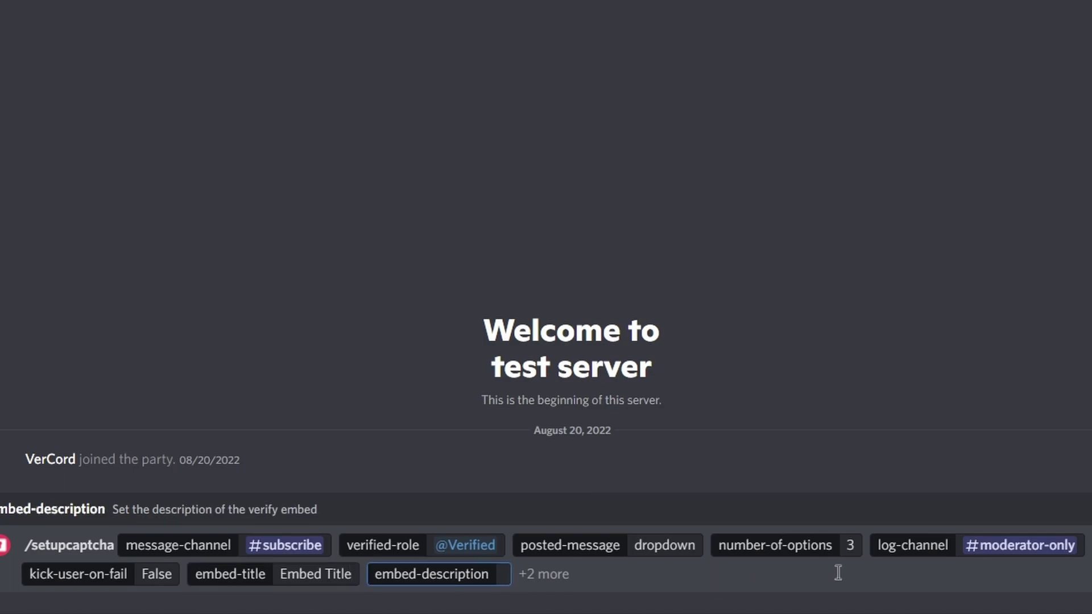
text(Embed)
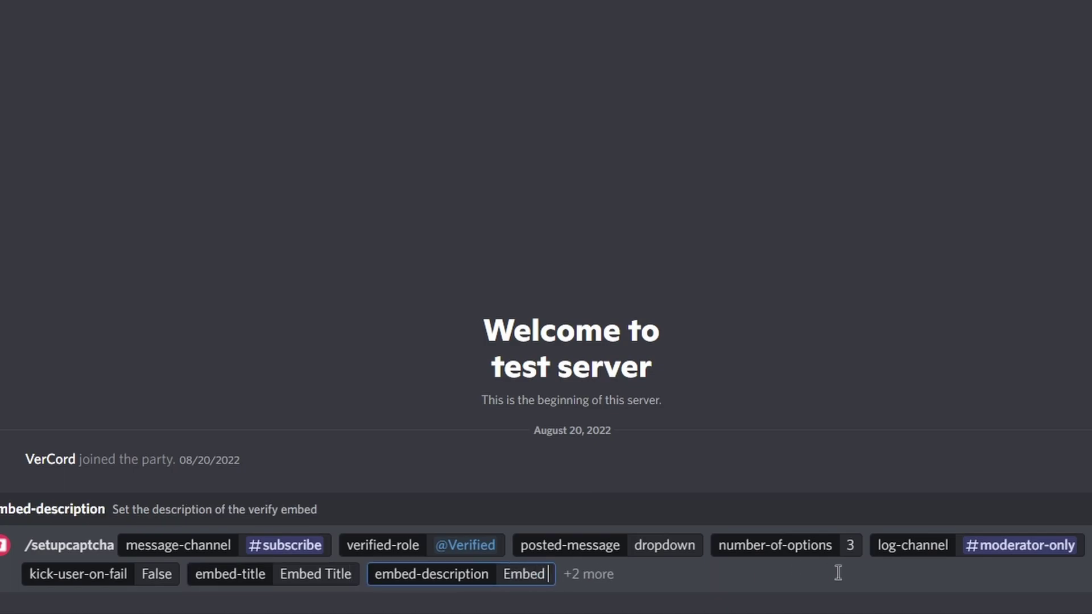
text( Desciption)
click(669, 572)
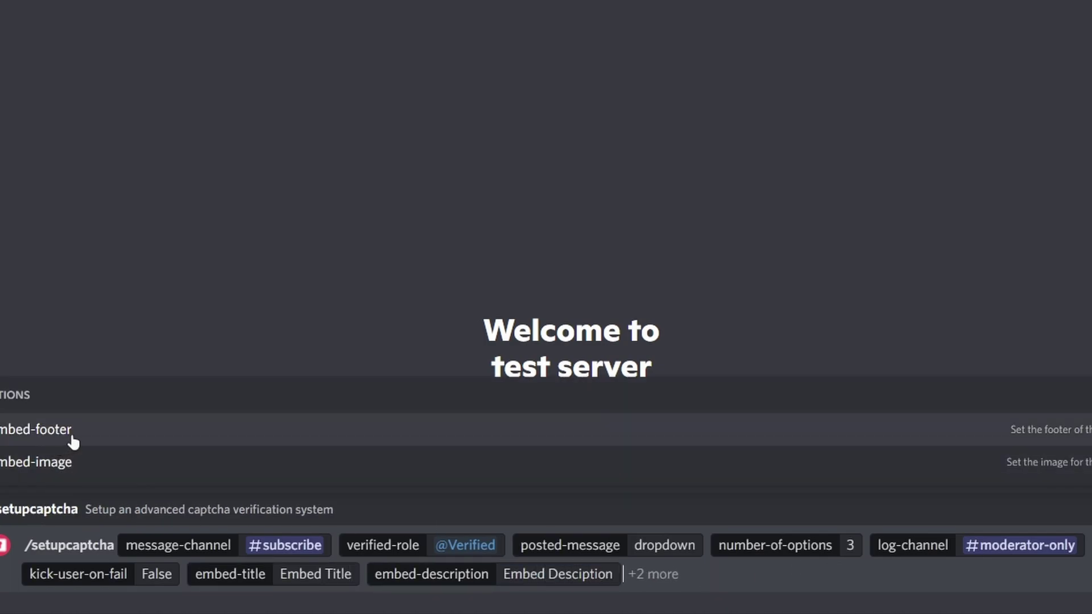
click(78, 431)
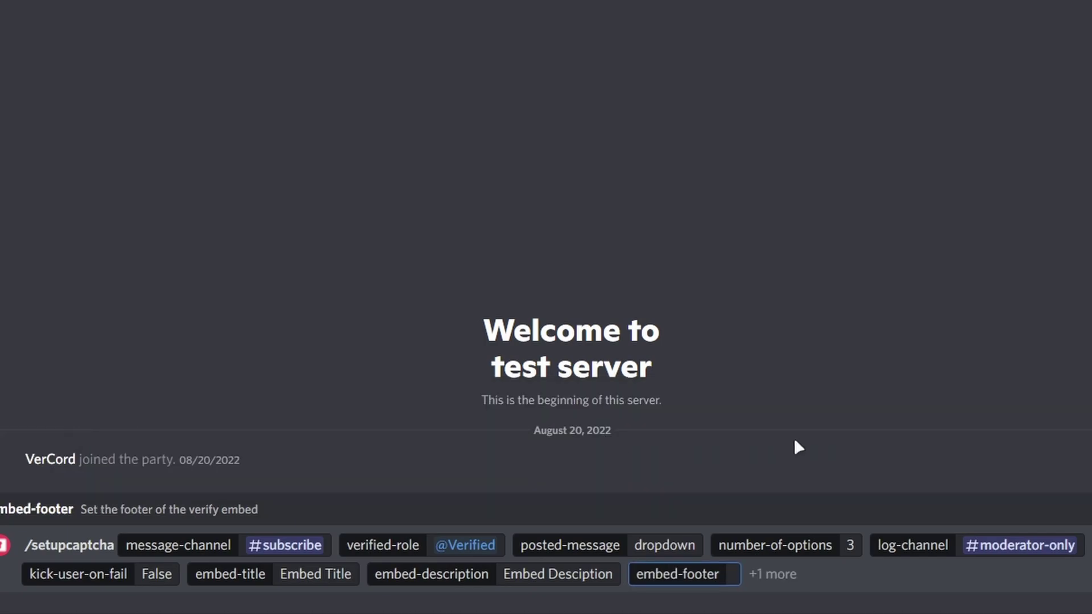
text(Embed Footer)
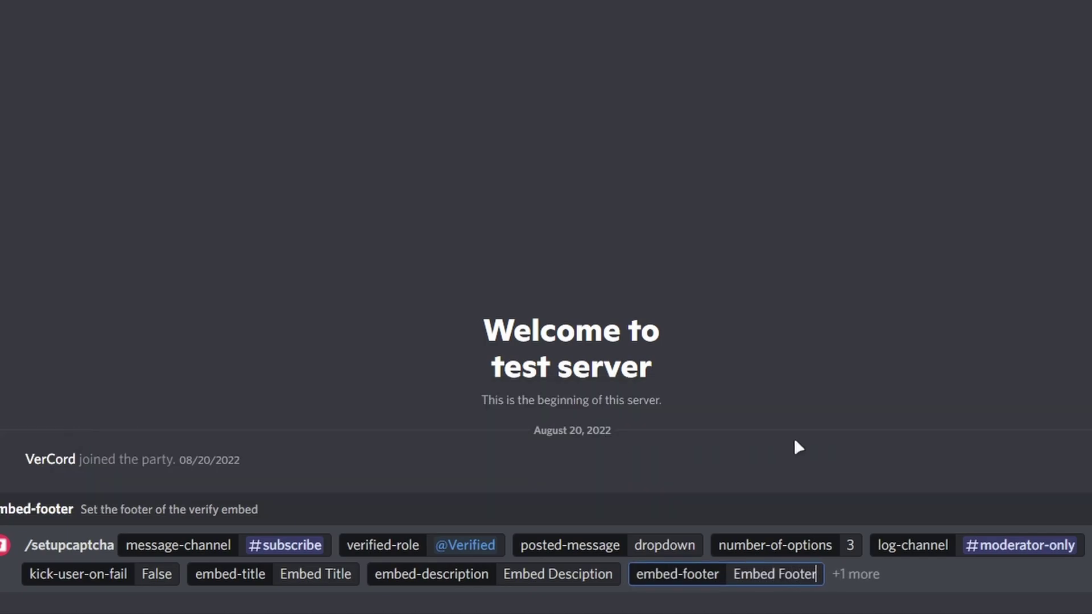
click(862, 563)
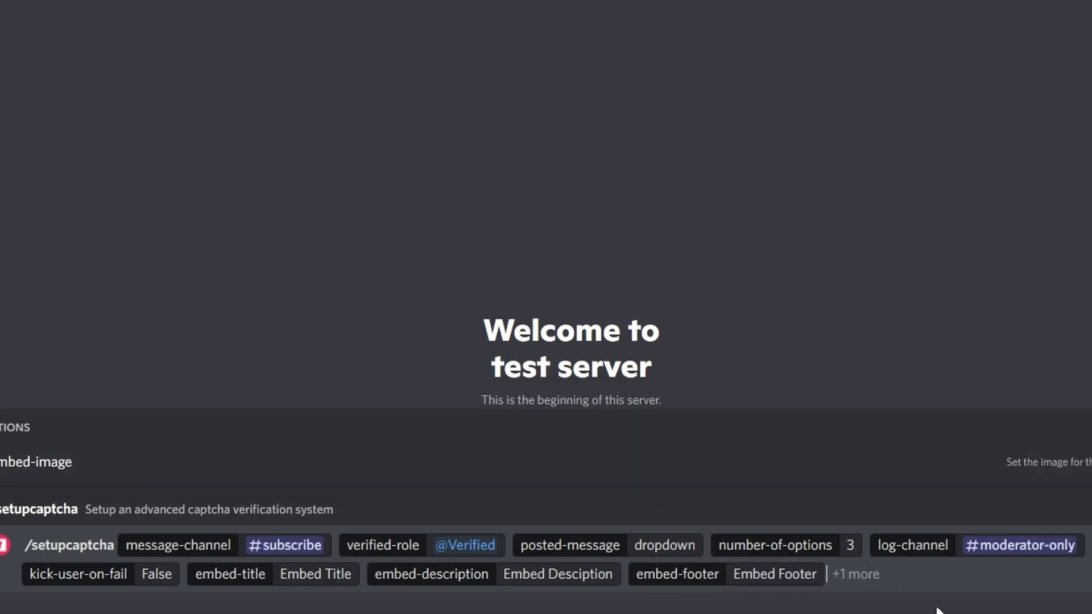
click(102, 462)
click(973, 584)
- Send the setup command, dismiss its private confirmation, and start the captcha verification
key(Return)
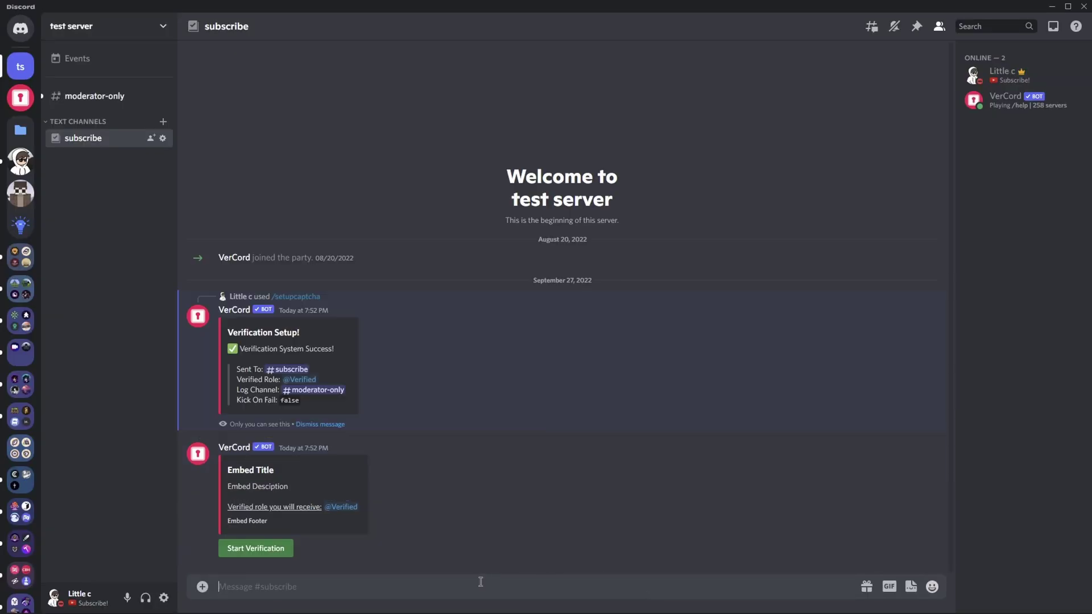
click(322, 425)
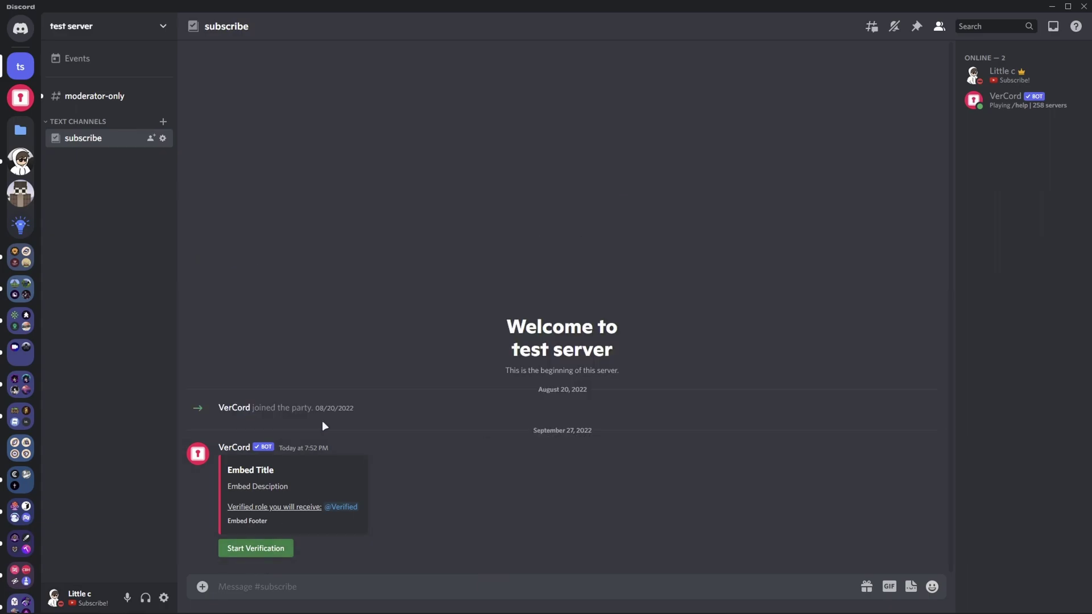
click(273, 550)
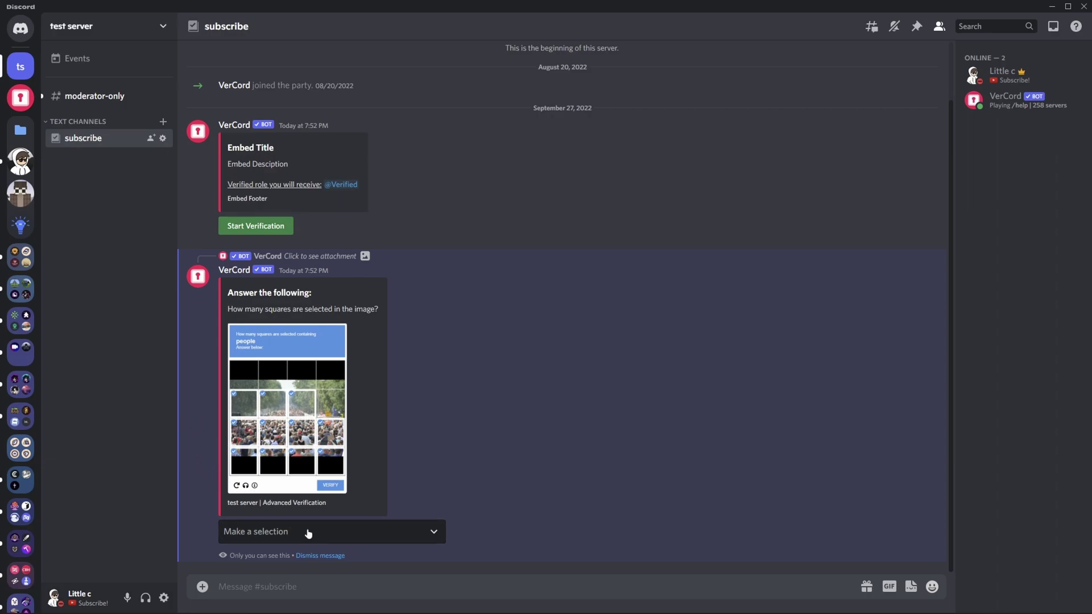
- Pick 11 as the captcha answer and check your profile shows the Verified role
click(330, 534)
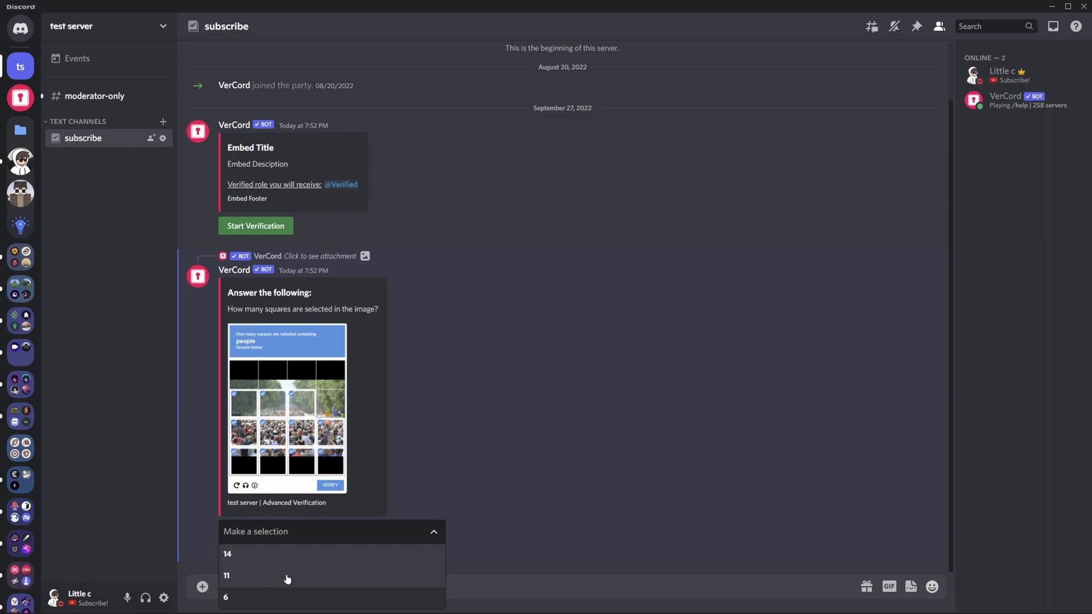
click(286, 577)
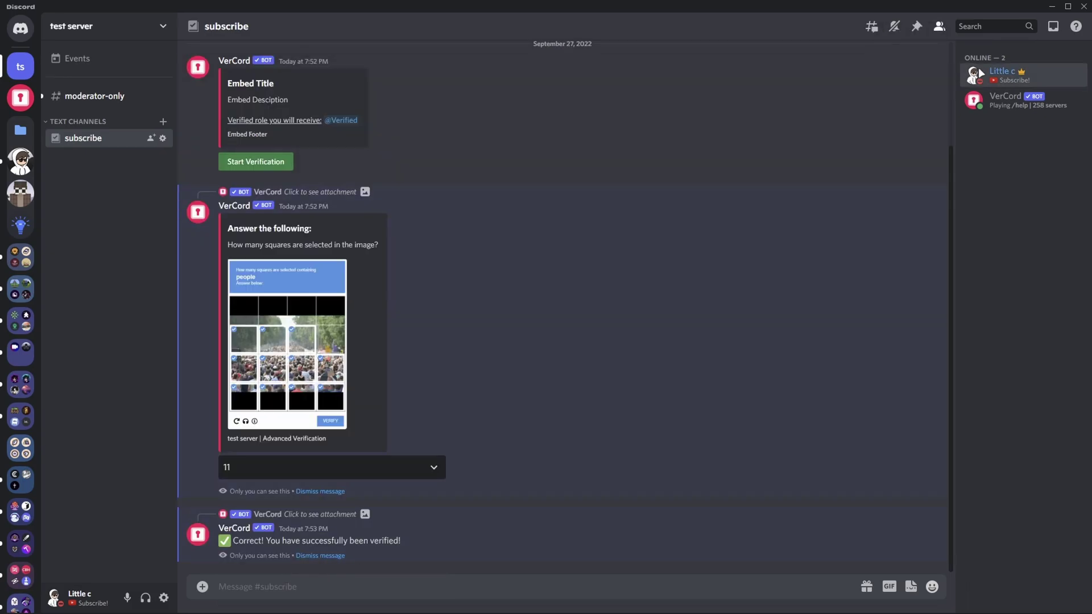
click(1003, 72)
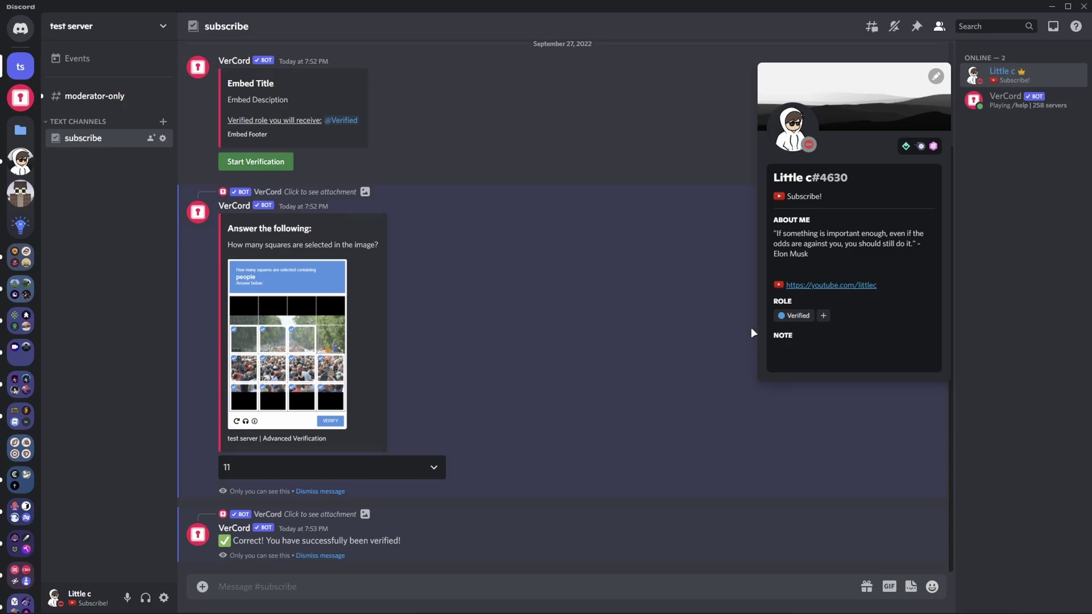
click(461, 467)
- Dismiss VerCord's private captcha replies and switch to the VerCord server
click(322, 556)
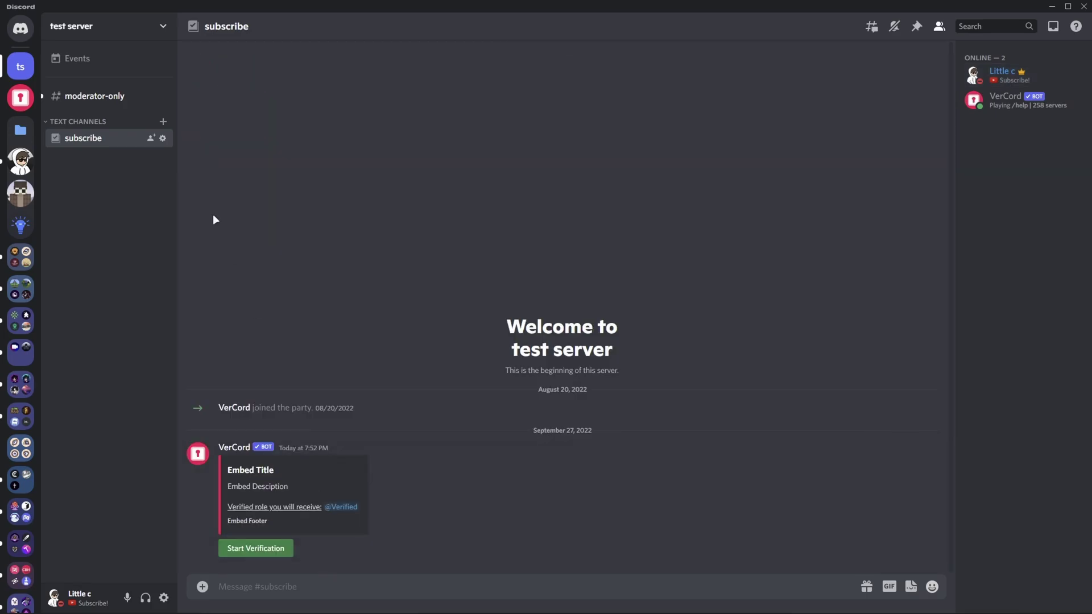
click(19, 99)
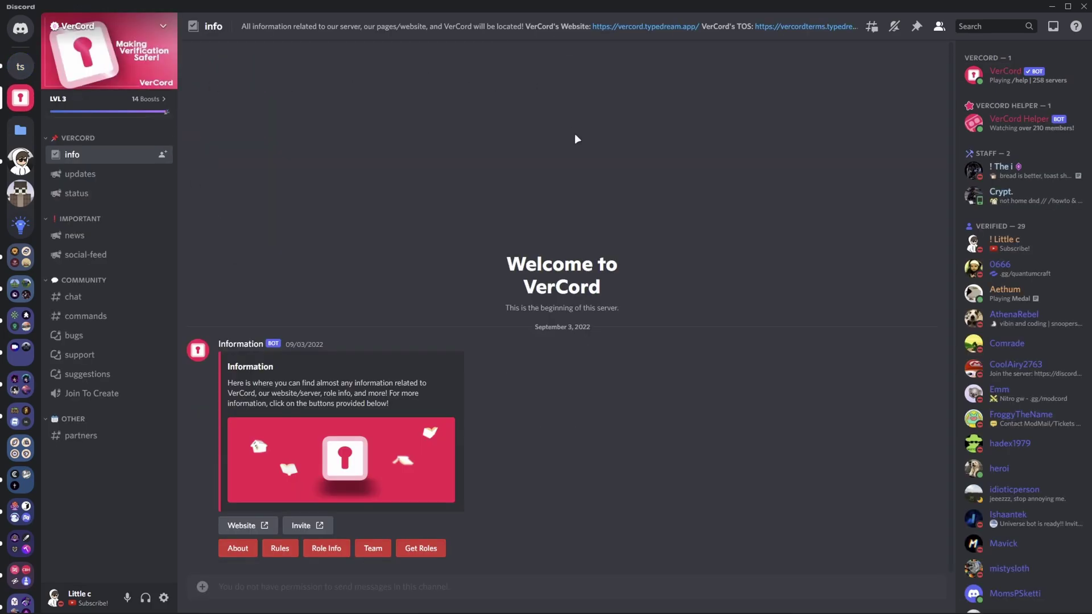